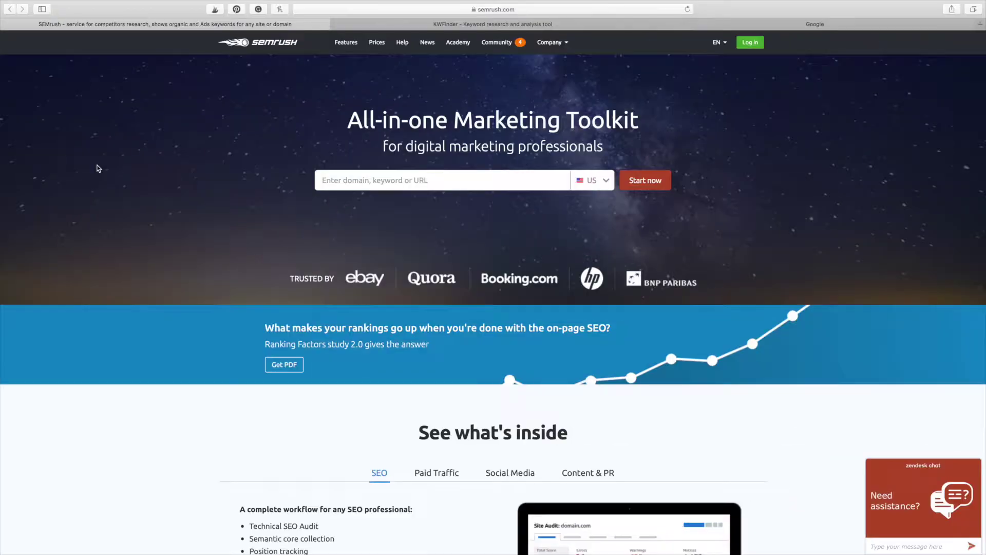
Step: Run a KWFinder keyword search for 'photography tips'
click(493, 24)
click(204, 24)
click(567, 24)
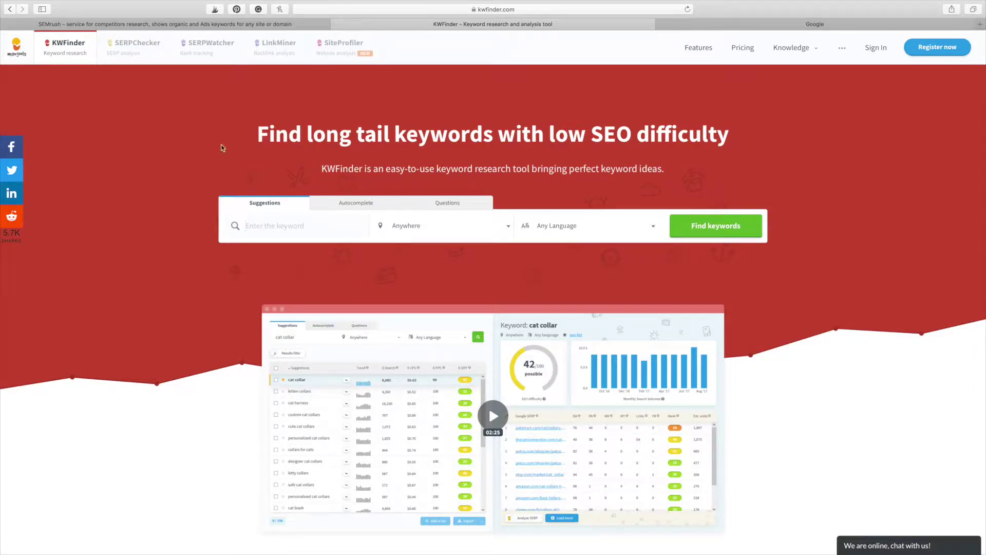
click(391, 5)
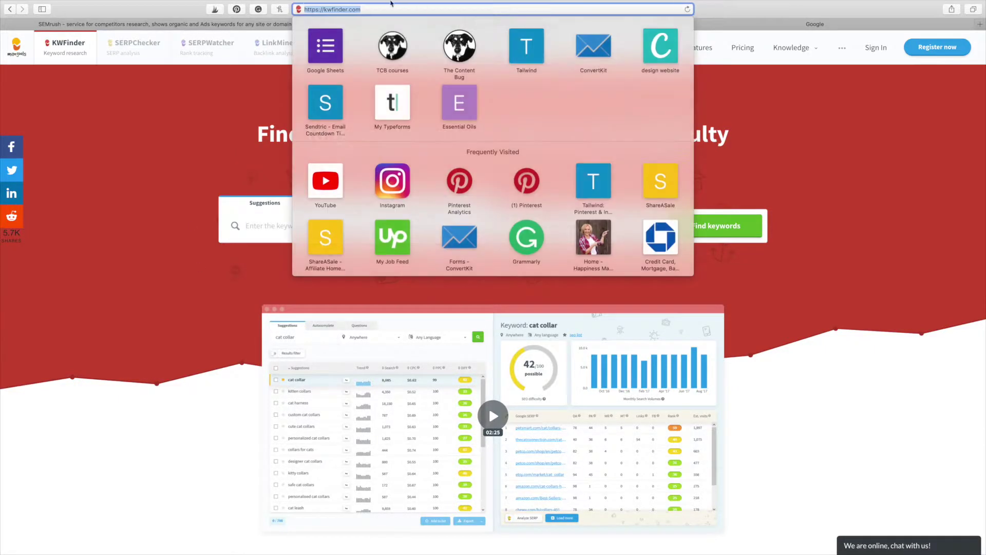
click(248, 117)
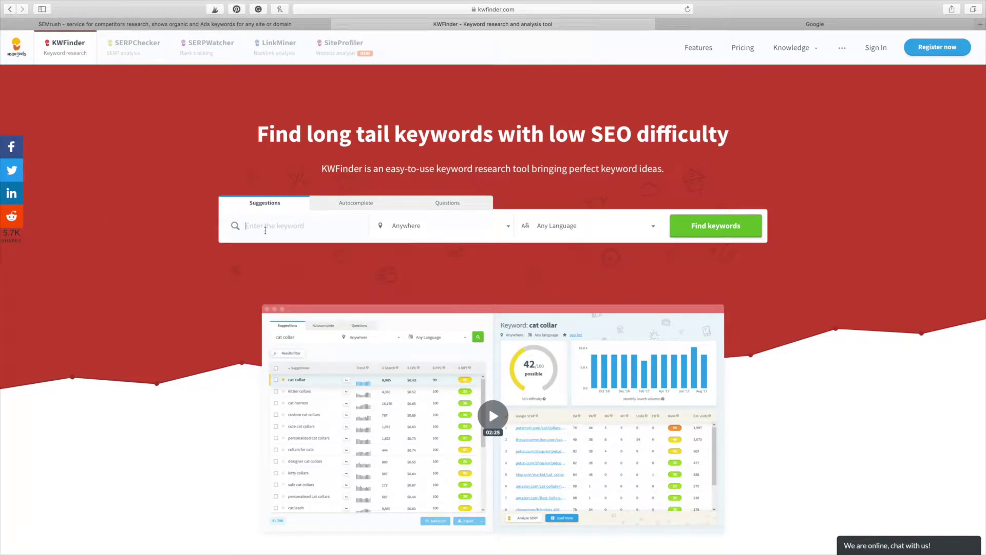
text(photography tips)
click(731, 231)
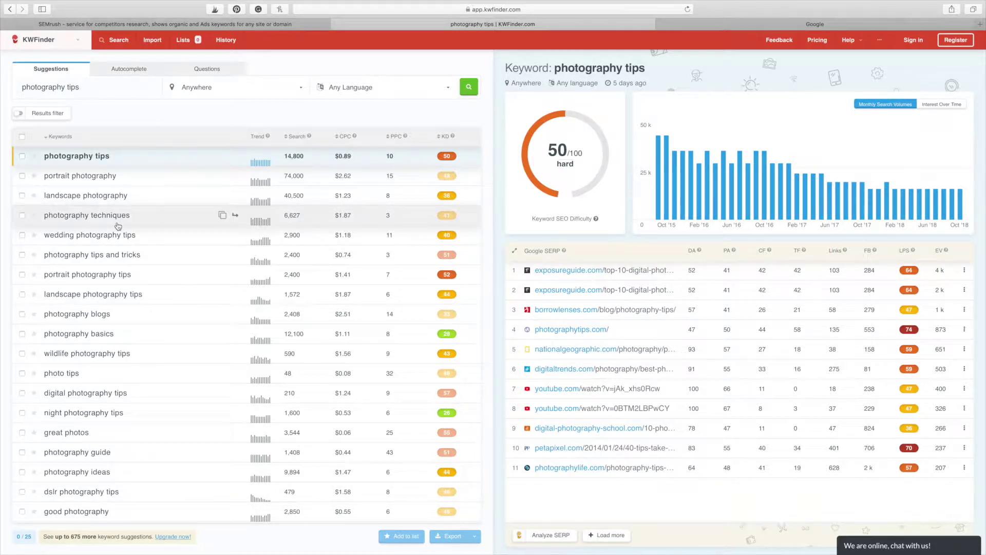
Step: Review the KWFinder suggestion list for 'photography tips' (KD 50/100), then move to Google
scroll(200, 292, down, 3)
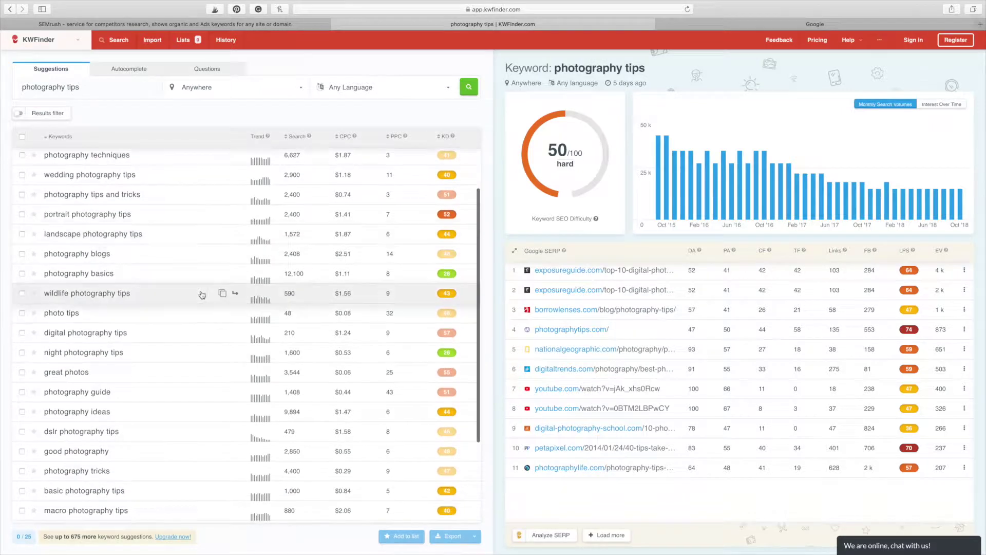
scroll(201, 294, up, 3)
scroll(202, 294, up, 1)
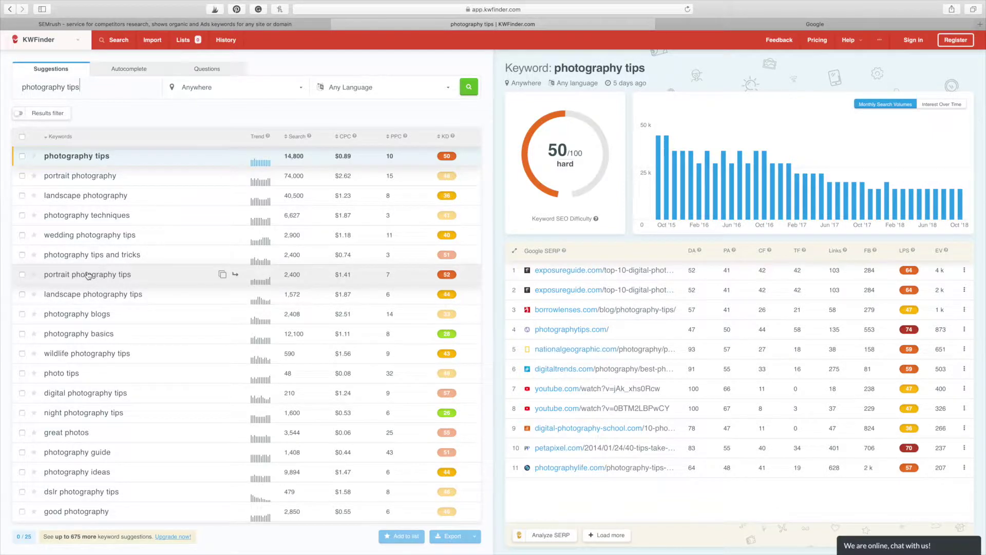
scroll(88, 275, down, 4)
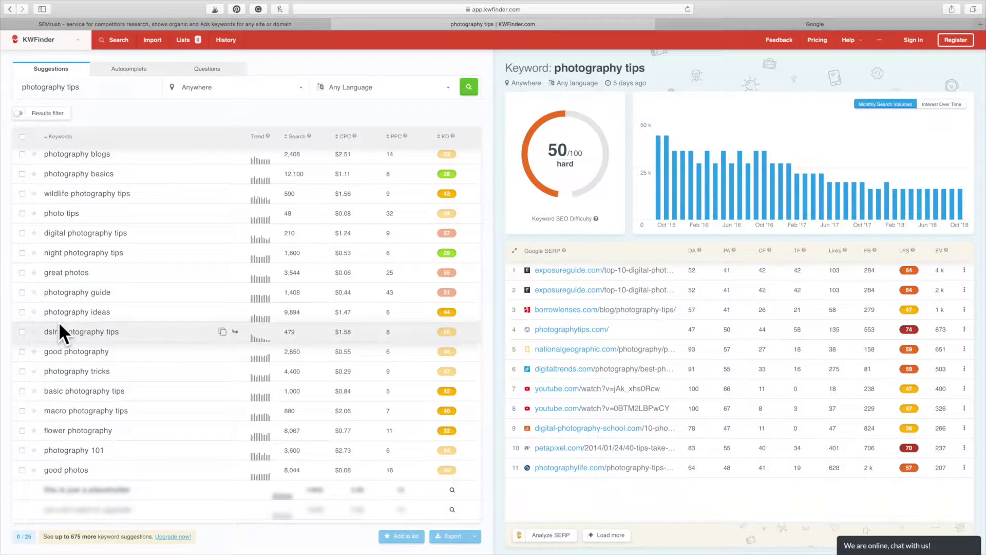
scroll(60, 325, up, 4)
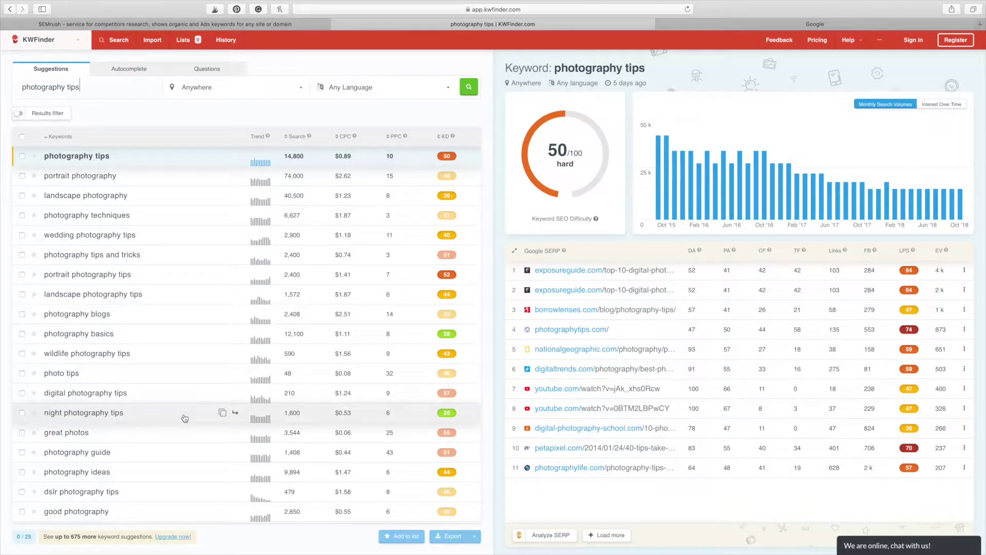
click(750, 27)
Step: Close the KWFinder and SEMrush pages and search Google for 'photography tips for instagram'
click(338, 24)
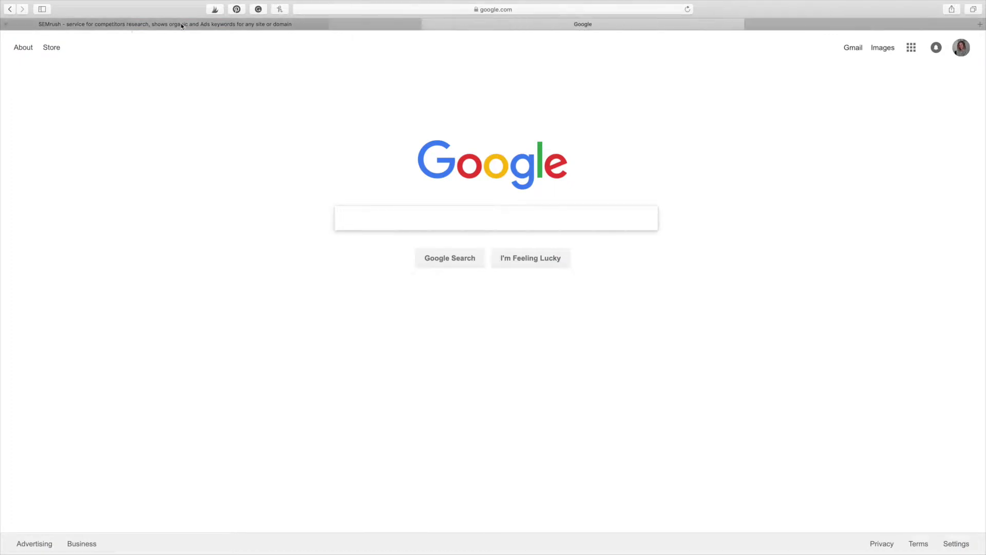
click(4, 24)
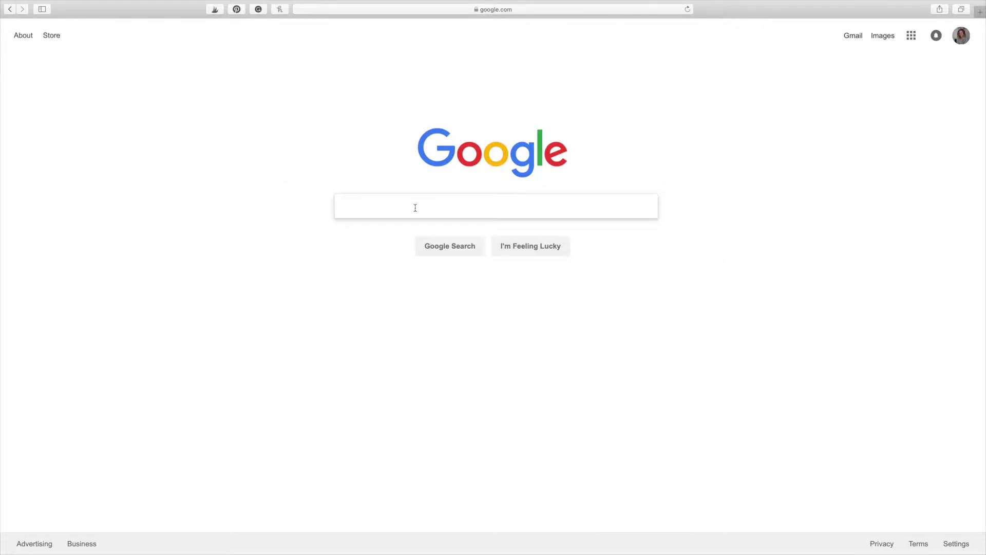
text(photography )
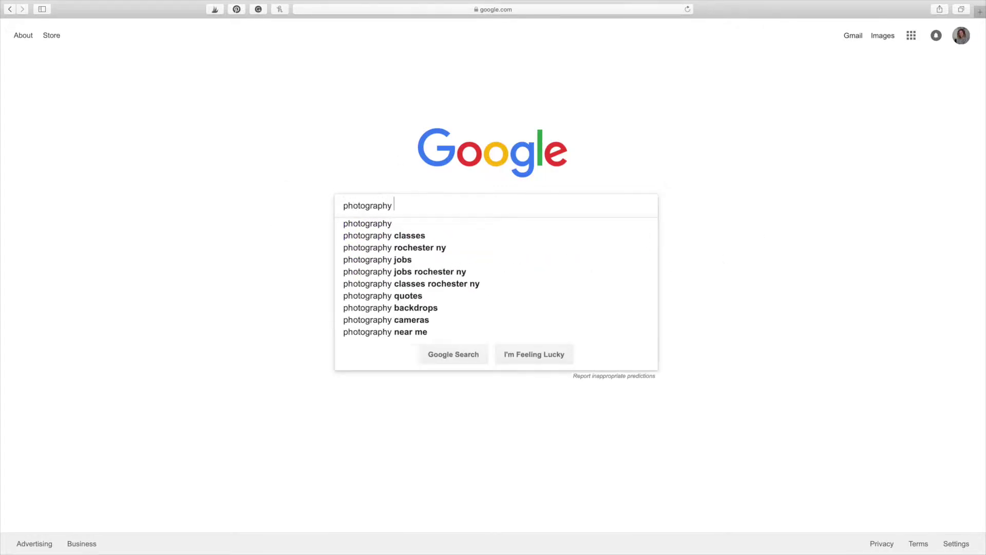
text(tips)
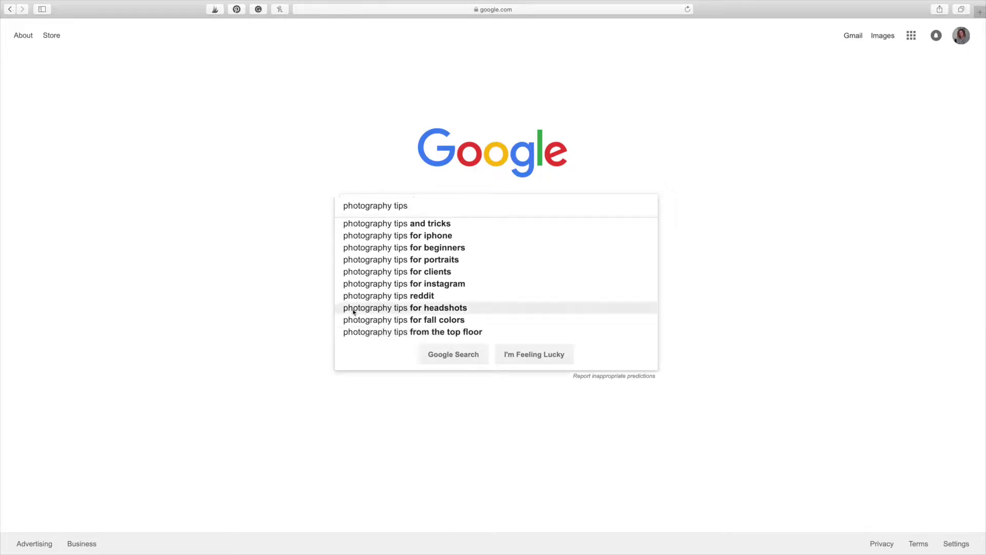
click(402, 285)
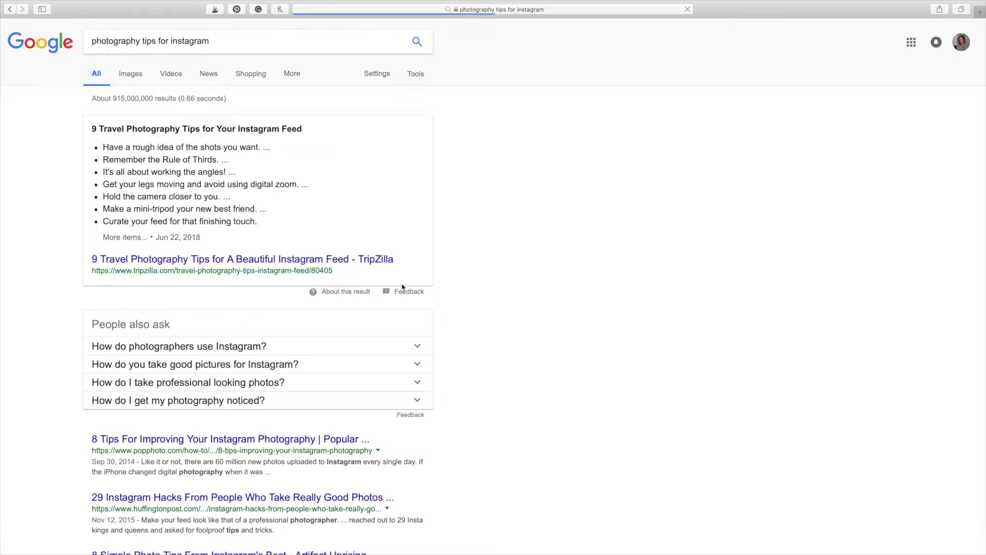
Step: Read through the results and People also ask questions, then return to the top
scroll(120, 319, down, 1)
scroll(121, 319, down, 5)
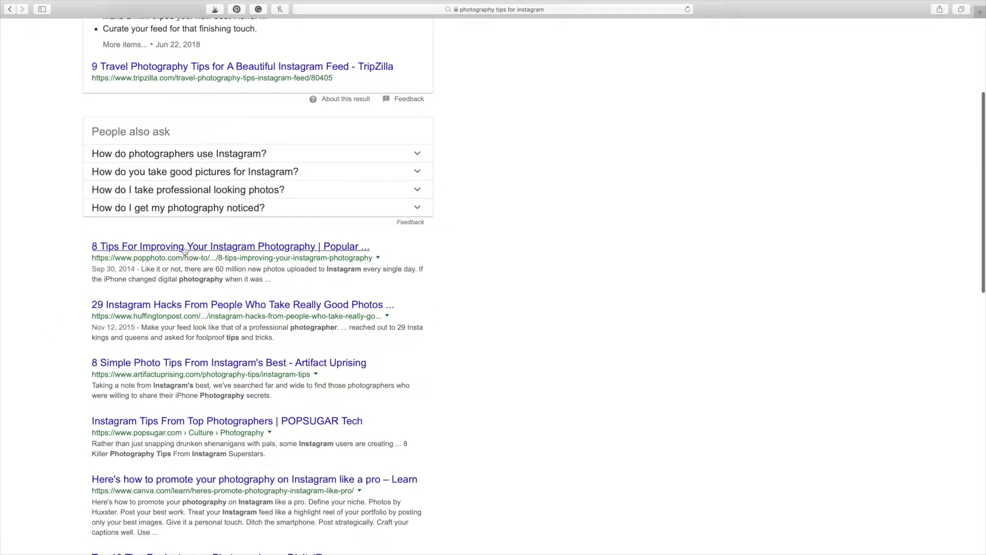
scroll(159, 310, down, 2)
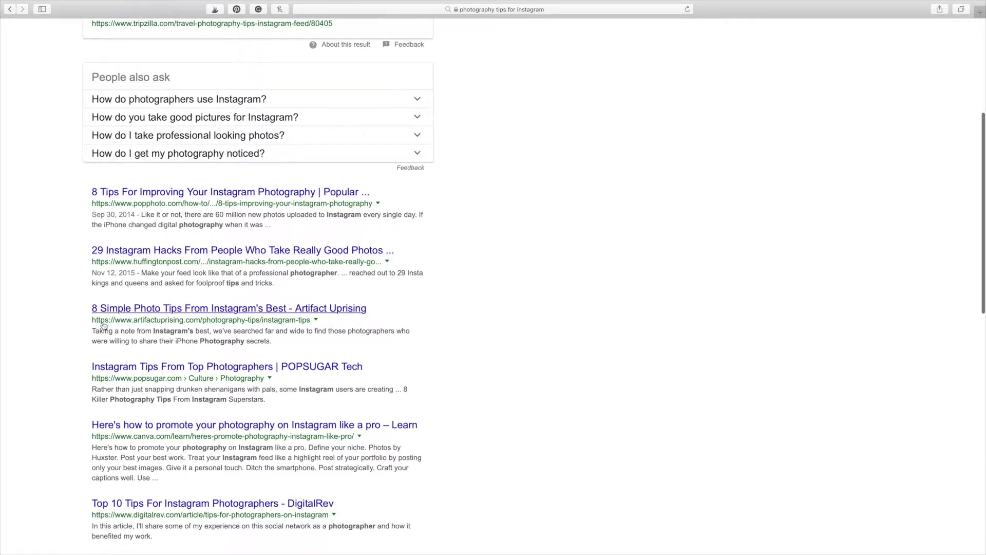
scroll(191, 366, down, 2)
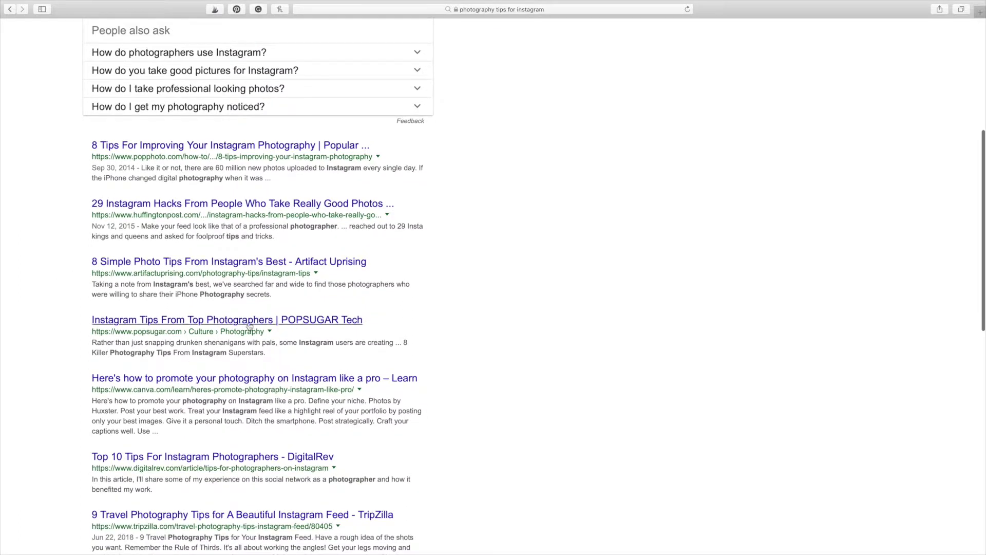
scroll(123, 295, down, 2)
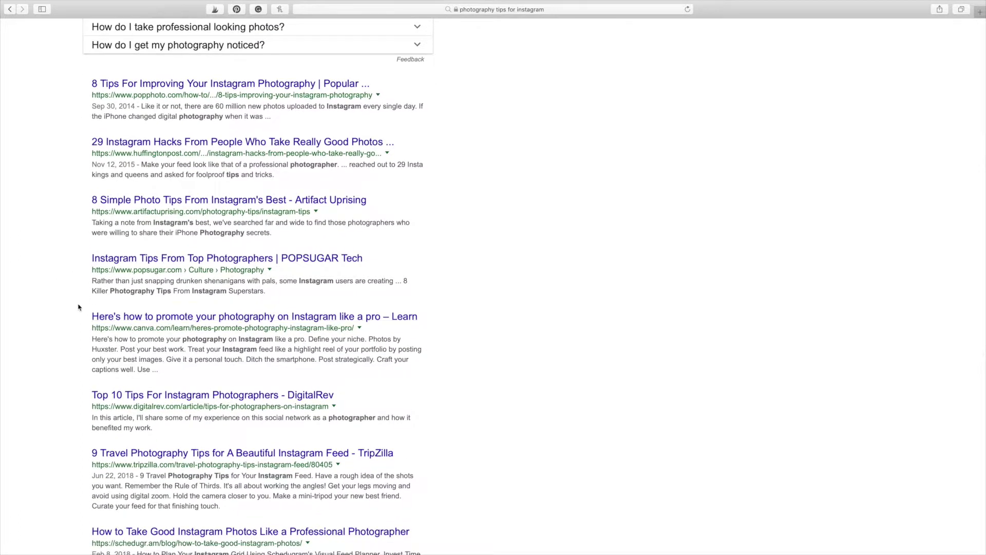
scroll(79, 307, up, 13)
Step: Run the suggested Google search 'photography tips instagram account'
click(235, 41)
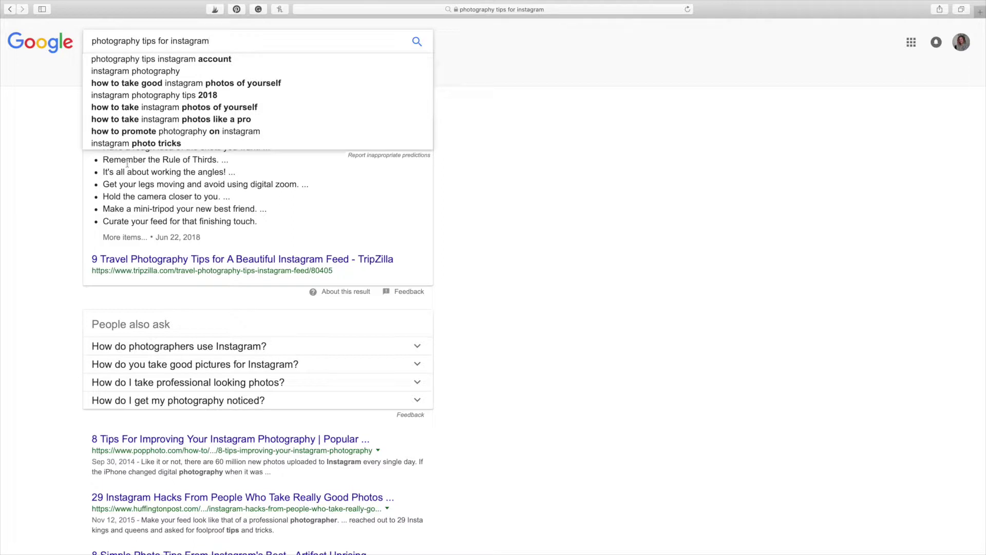
click(186, 59)
click(239, 39)
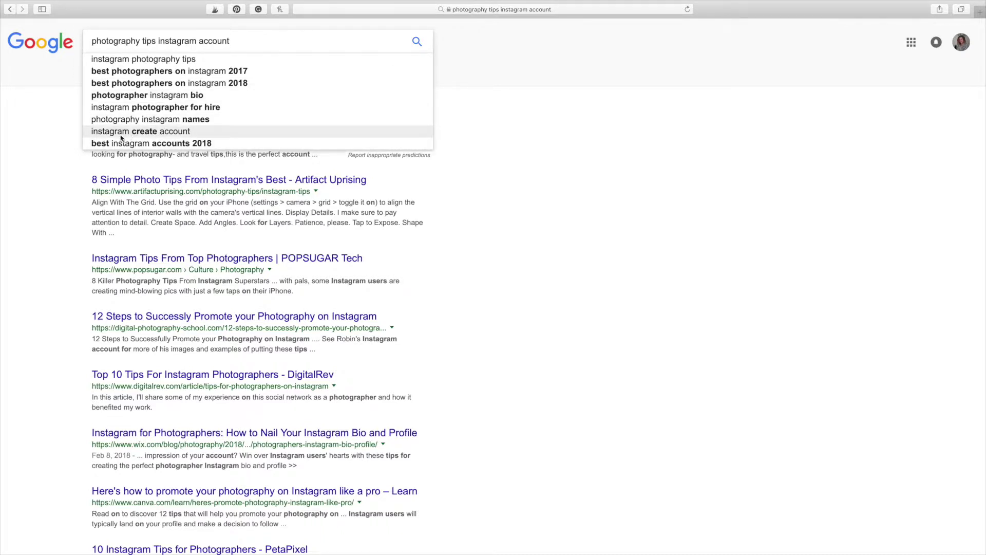
Step: Trim the query back to 'photography tips' to read its autocomplete suggestions
triple_click(154, 40)
click(156, 40)
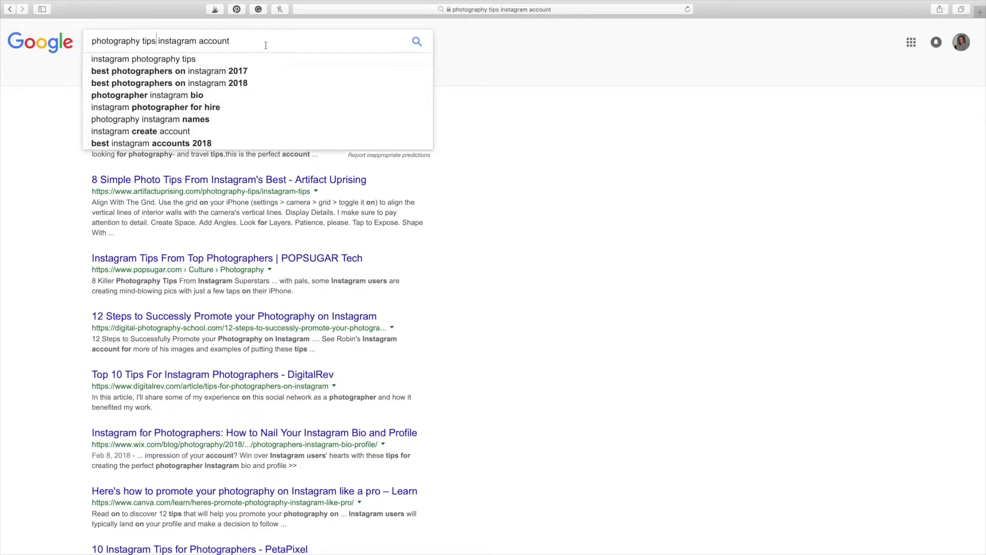
drag(240, 42, 200, 41)
key(BackSpace)
key(BackSpace)
key(BackSpace)
key(BackSpace)
key(BackSpace)
key(BackSpace)
key(BackSpace)
key(BackSpace)
key(BackSpace)
key(BackSpace)
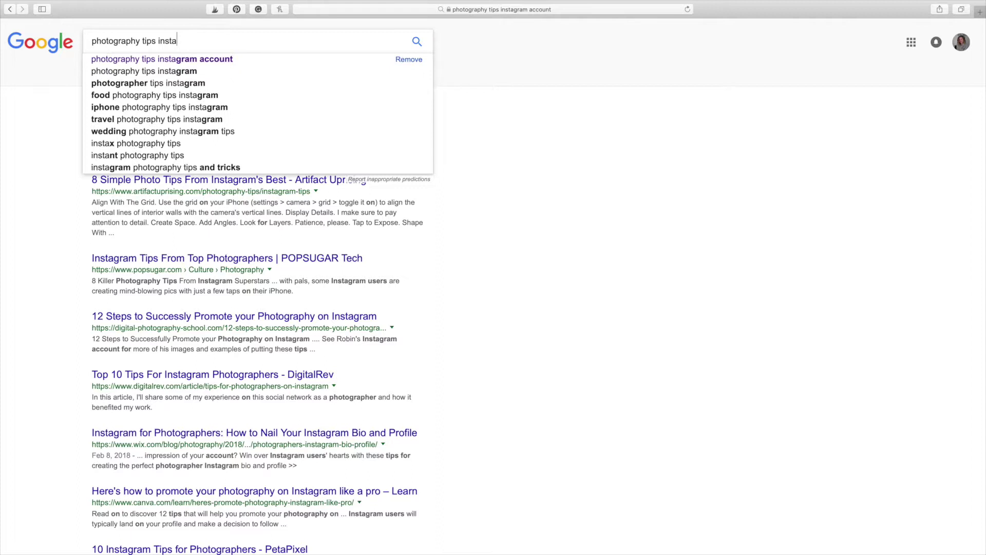
key(BackSpace)
key(BackSpace)
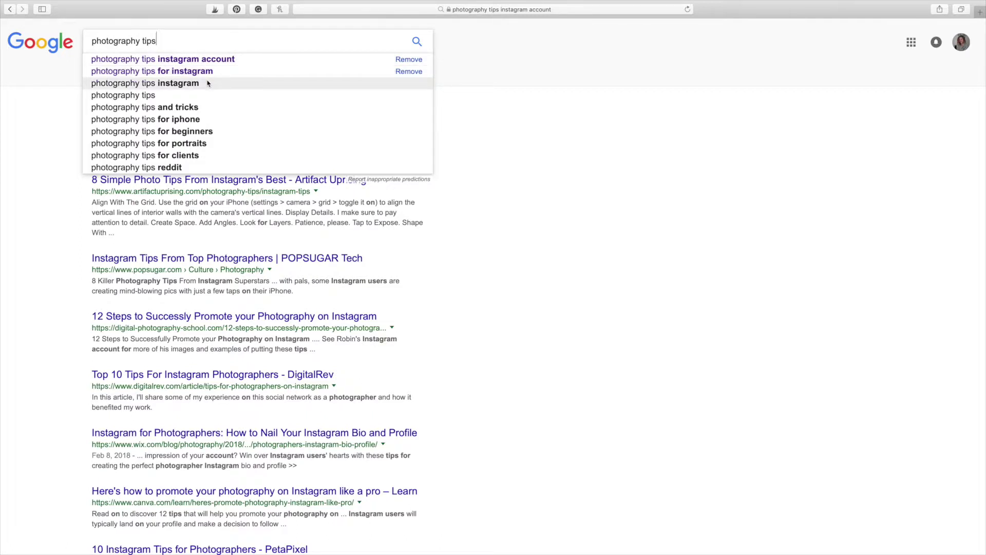
click(524, 114)
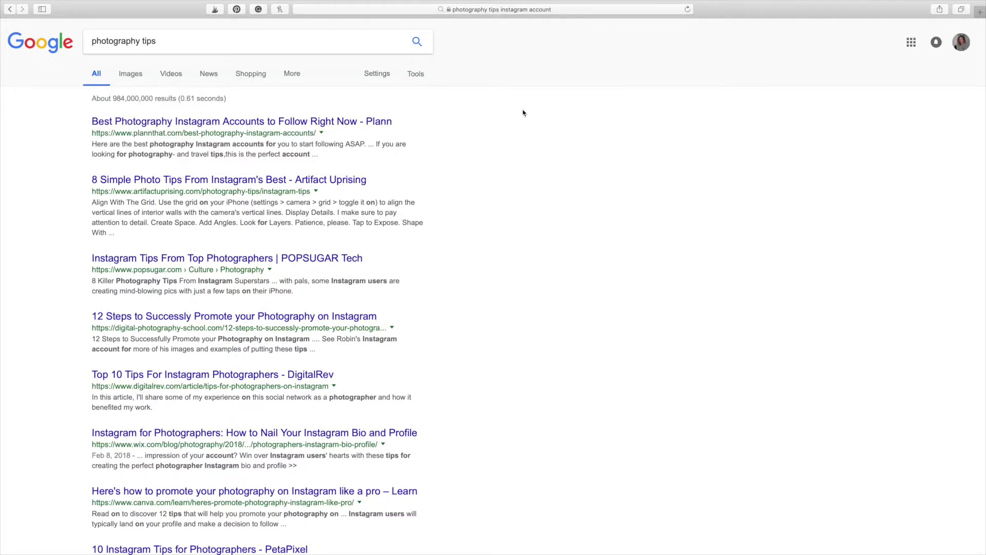
click(979, 12)
Step: Search Pinterest for 'photography tips' via the search suggestions
click(455, 214)
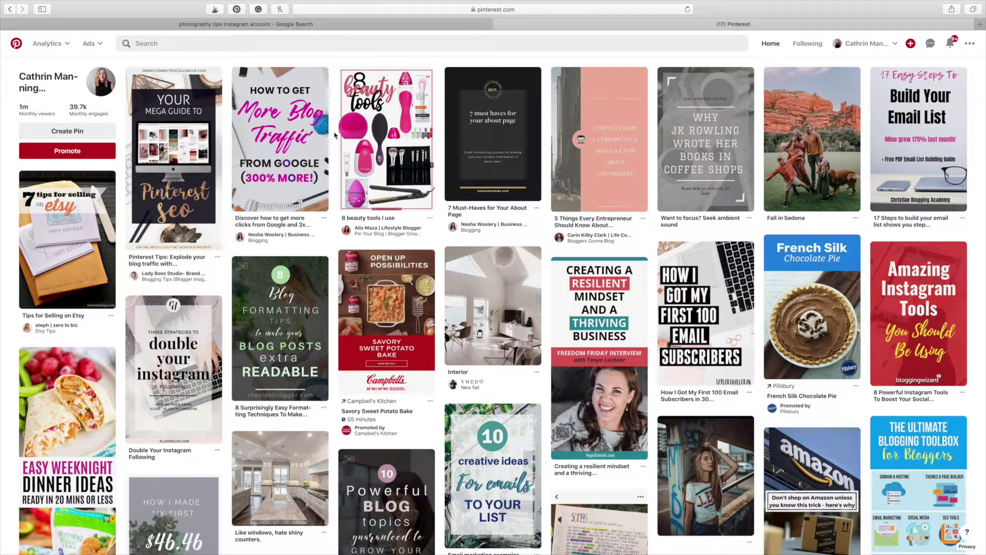
click(173, 43)
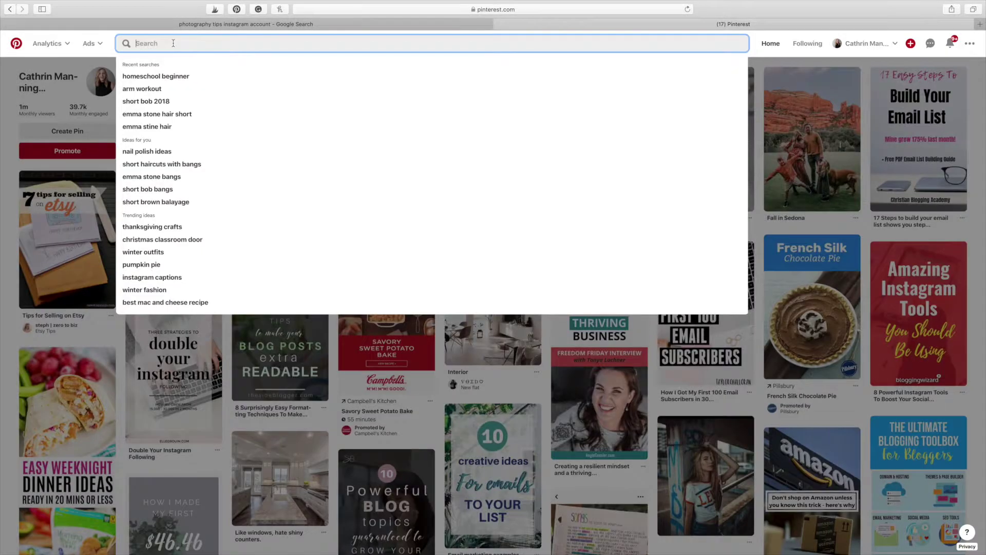
text(photography tips)
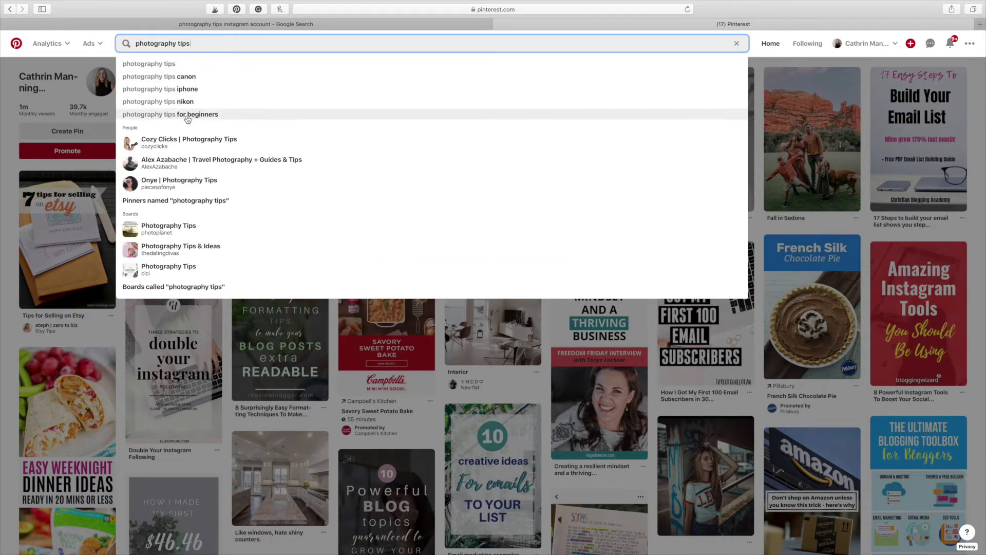
click(182, 64)
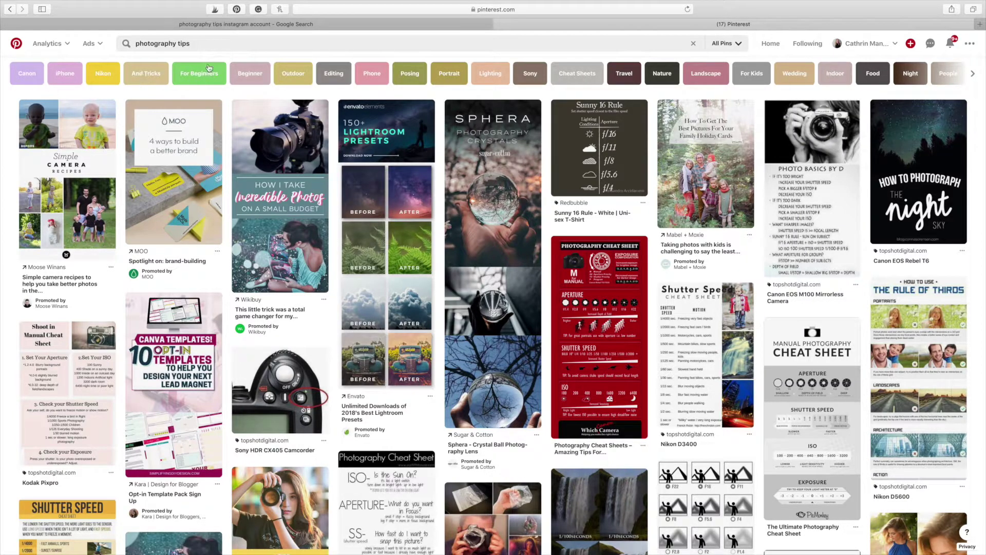
Step: Narrow the Pinterest results with the For Beginners and iPhone guide chips
click(184, 43)
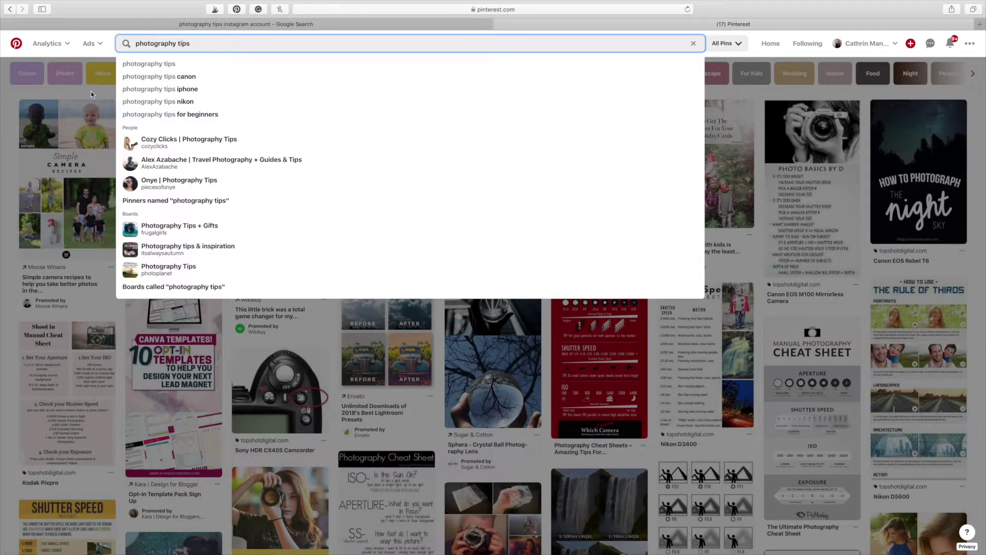
click(154, 64)
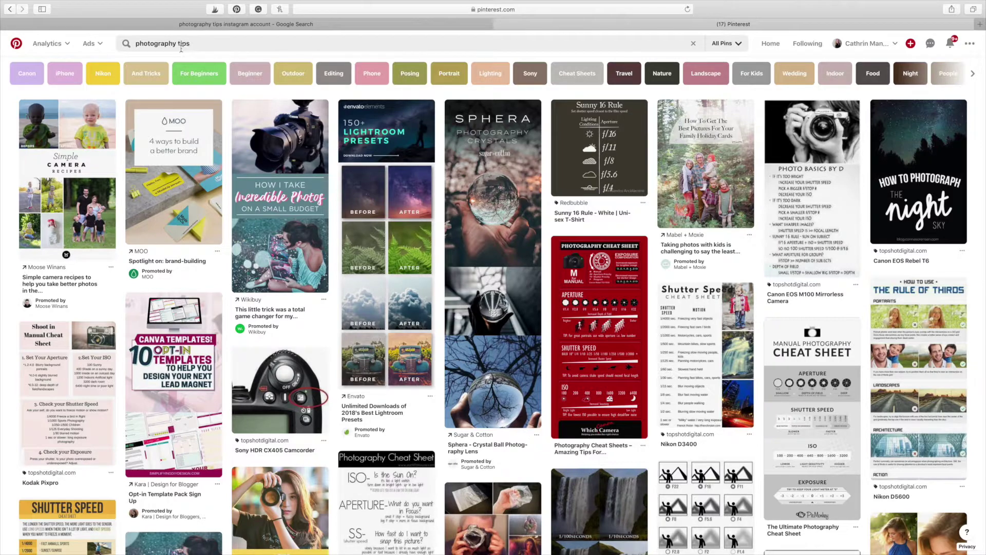
click(194, 79)
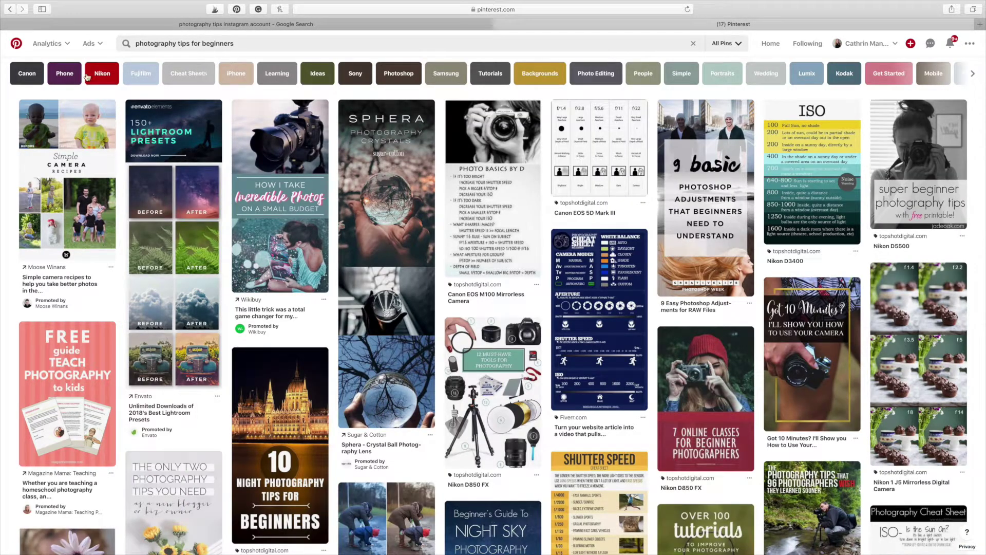
click(236, 74)
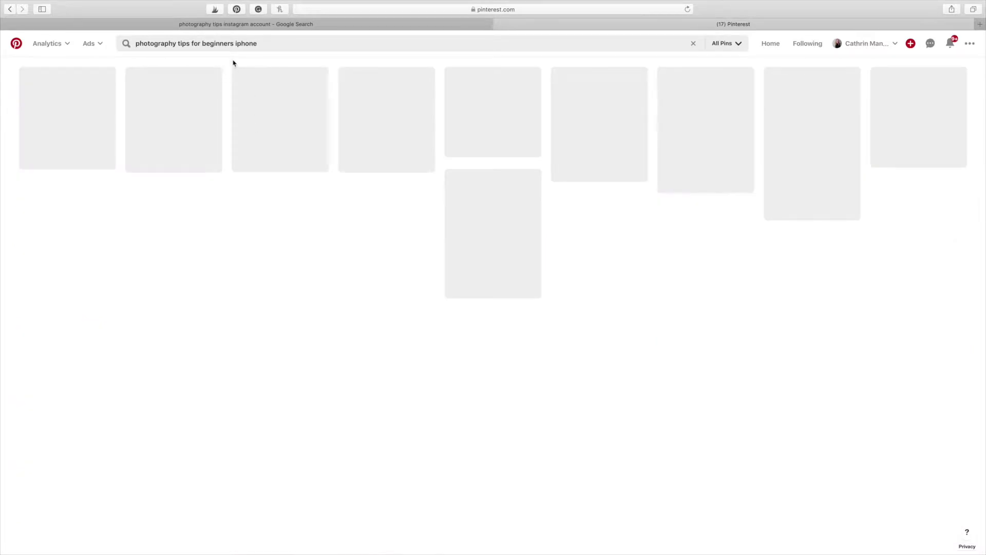